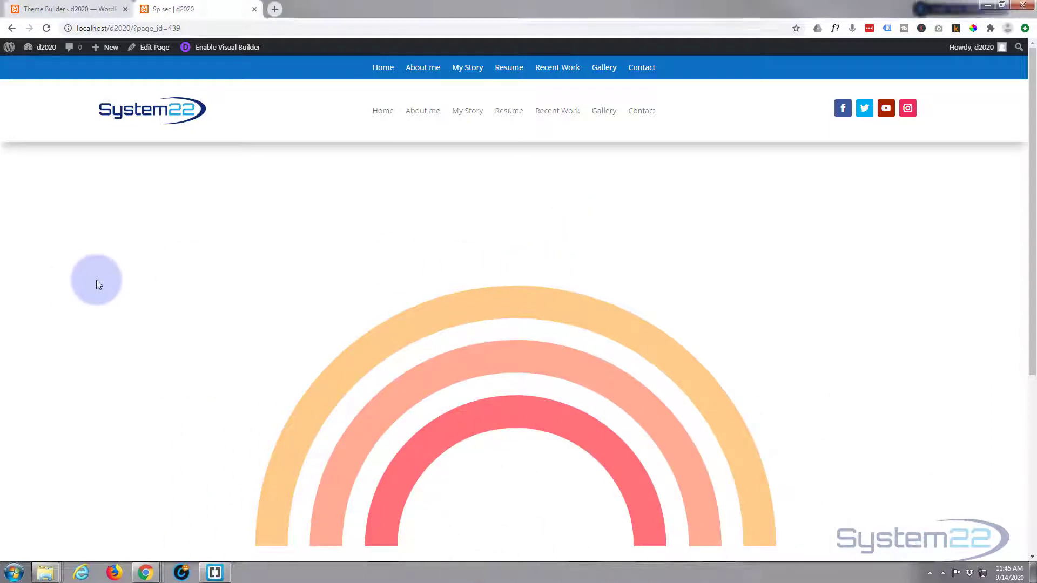
Scroll the page, then open a shrunken DevTools panel with device emulation on.
{"action": "scroll", "coordinate": [99, 280], "scroll_direction": "down", "scroll_amount": 1}
{"action": "scroll", "coordinate": [99, 281], "scroll_direction": "down", "scroll_amount": 2}
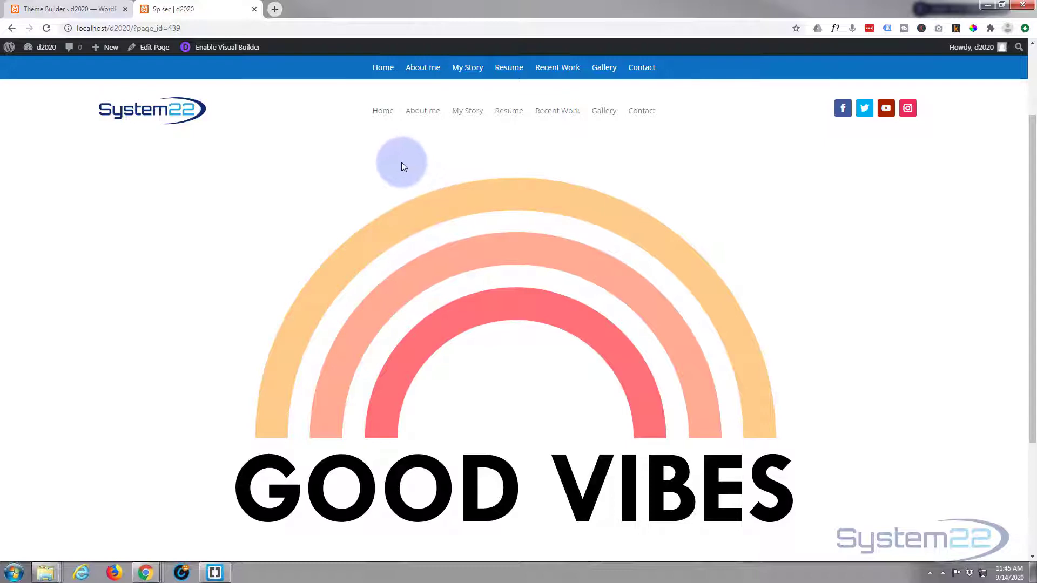
{"action": "key", "text": "F12"}
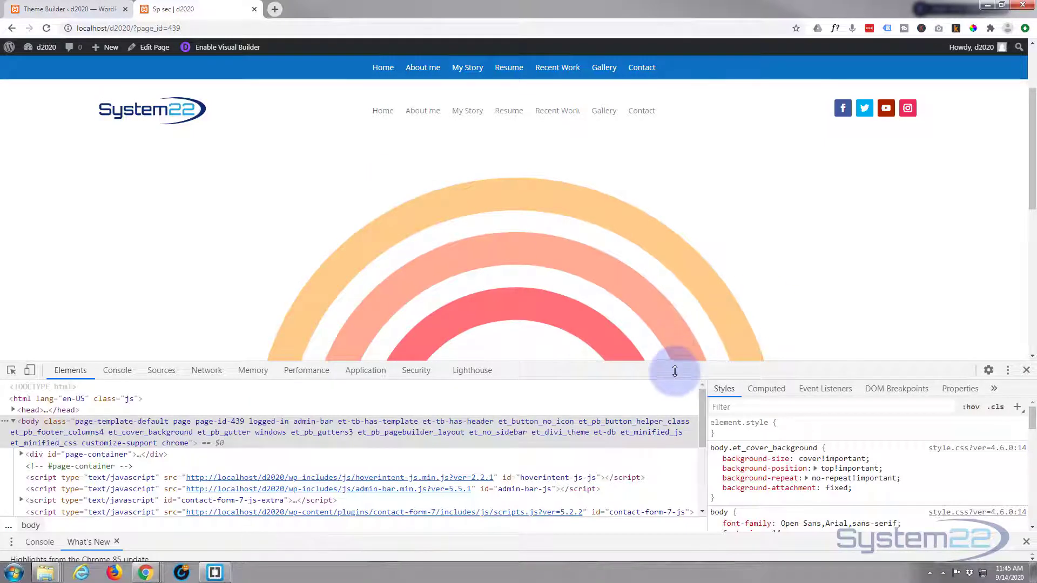
{"action": "left_click_drag", "start_coordinate": [675, 371], "coordinate": [675, 505]}
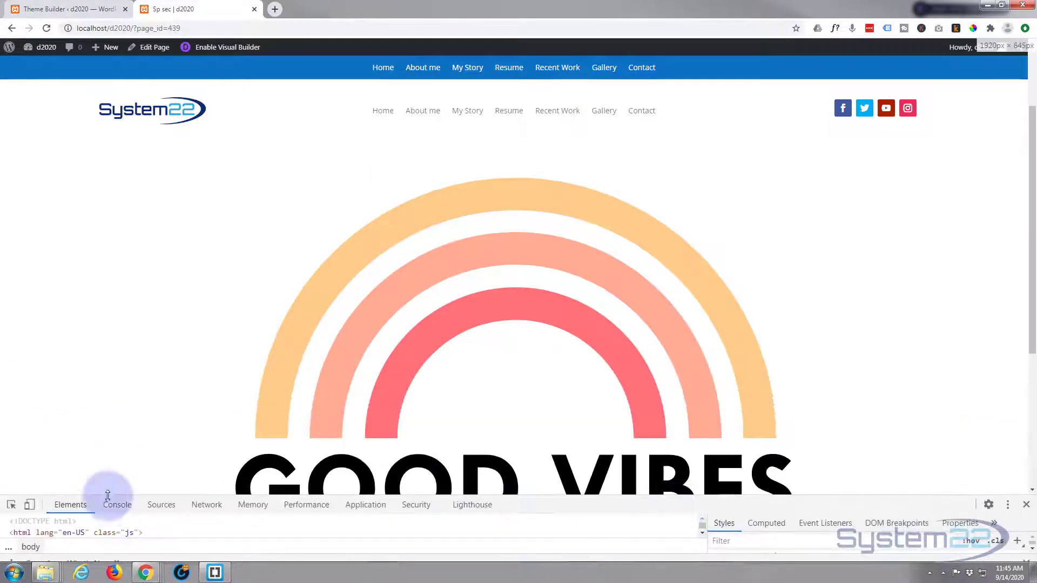
{"action": "left_click", "coordinate": [29, 504]}
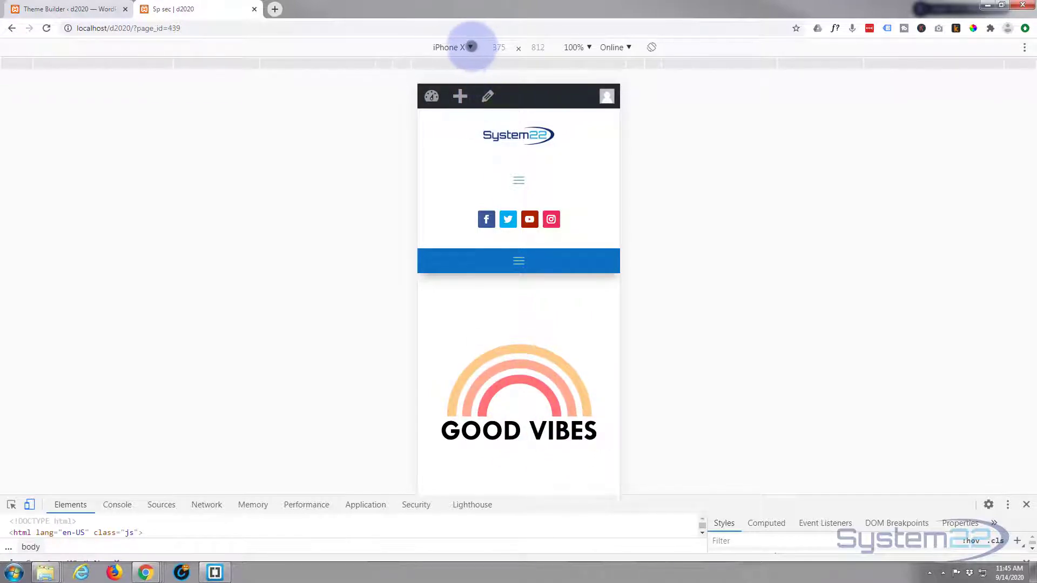
Emulate an iPad at 100% zoom and scroll through the rainbow graphic preview.
{"action": "left_click", "coordinate": [471, 47]}
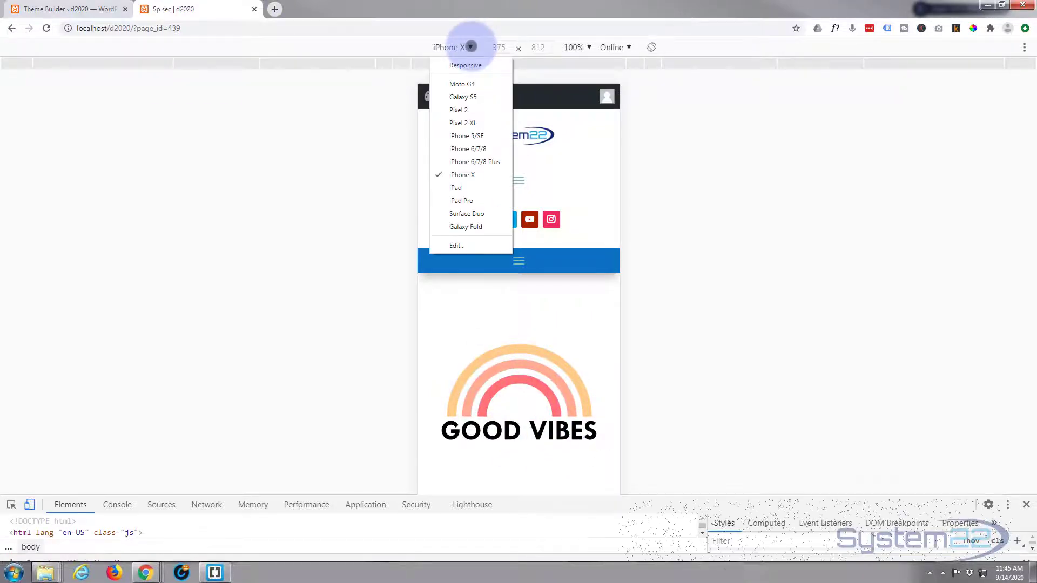
{"action": "left_click", "coordinate": [459, 188]}
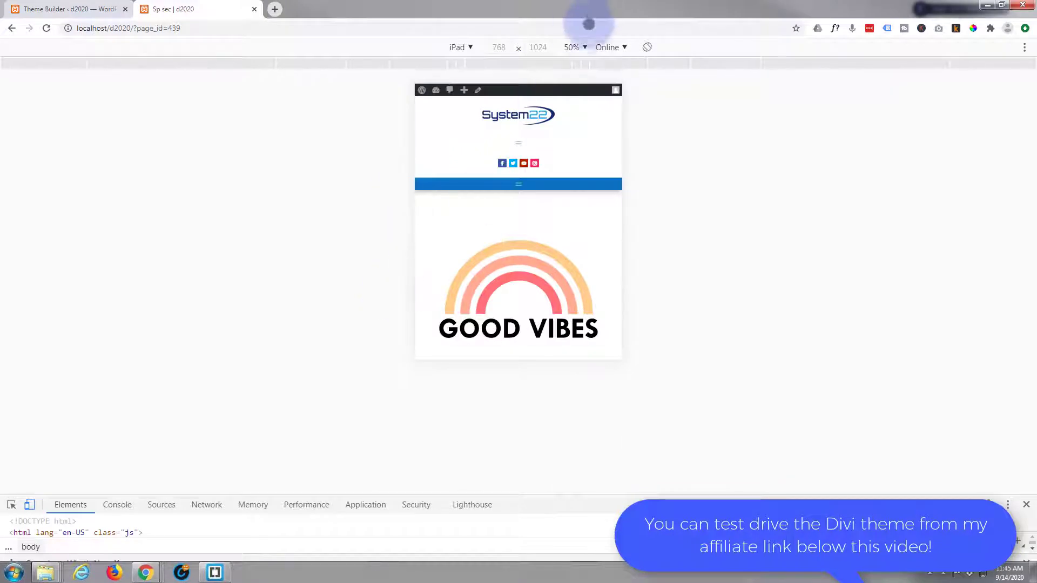
{"action": "left_click", "coordinate": [575, 47]}
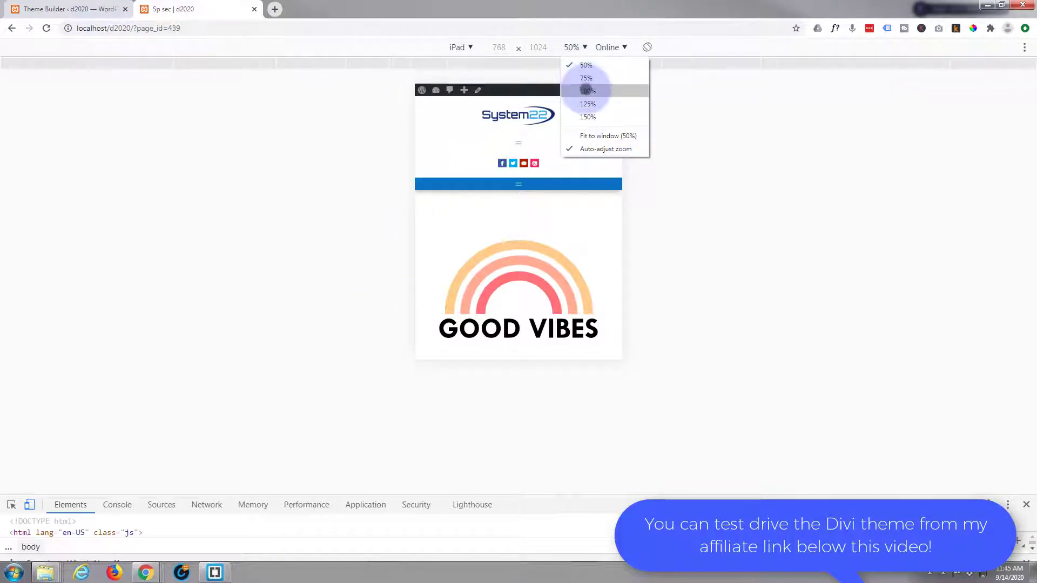
{"action": "left_click", "coordinate": [586, 89]}
{"action": "scroll", "coordinate": [452, 363], "scroll_direction": "down", "scroll_amount": 1}
{"action": "scroll", "coordinate": [452, 362], "scroll_direction": "down", "scroll_amount": 1}
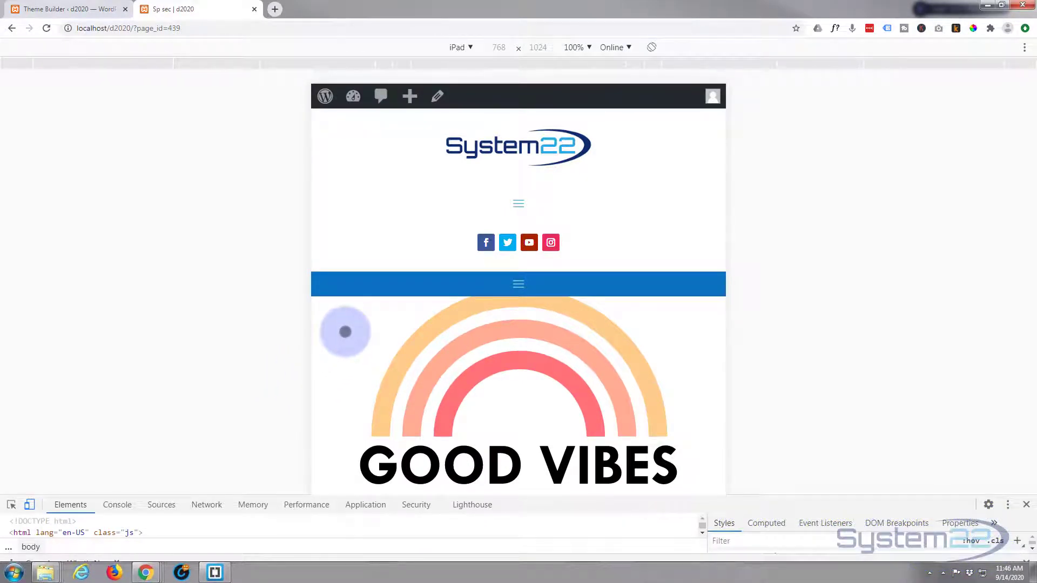
{"action": "scroll", "coordinate": [354, 366], "scroll_direction": "up", "scroll_amount": 2}
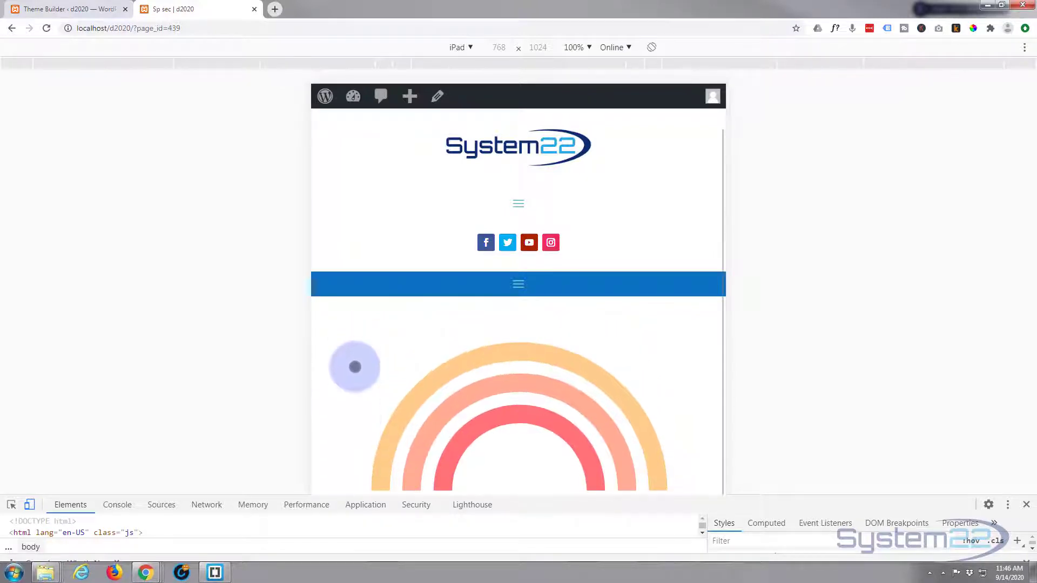
{"action": "scroll", "coordinate": [354, 367], "scroll_direction": "down", "scroll_amount": 1}
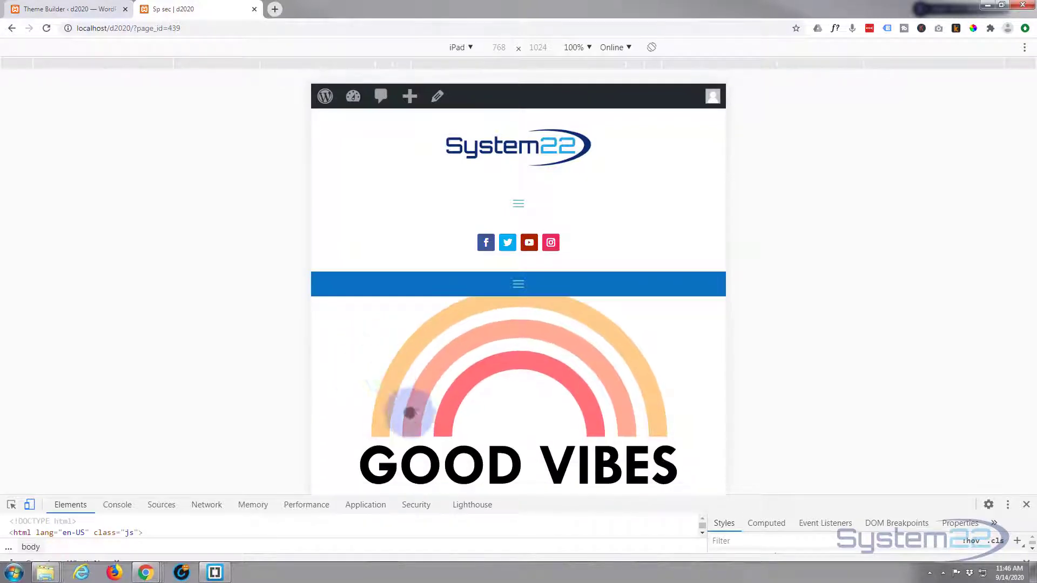
{"action": "scroll", "coordinate": [549, 429], "scroll_direction": "up", "scroll_amount": 2}
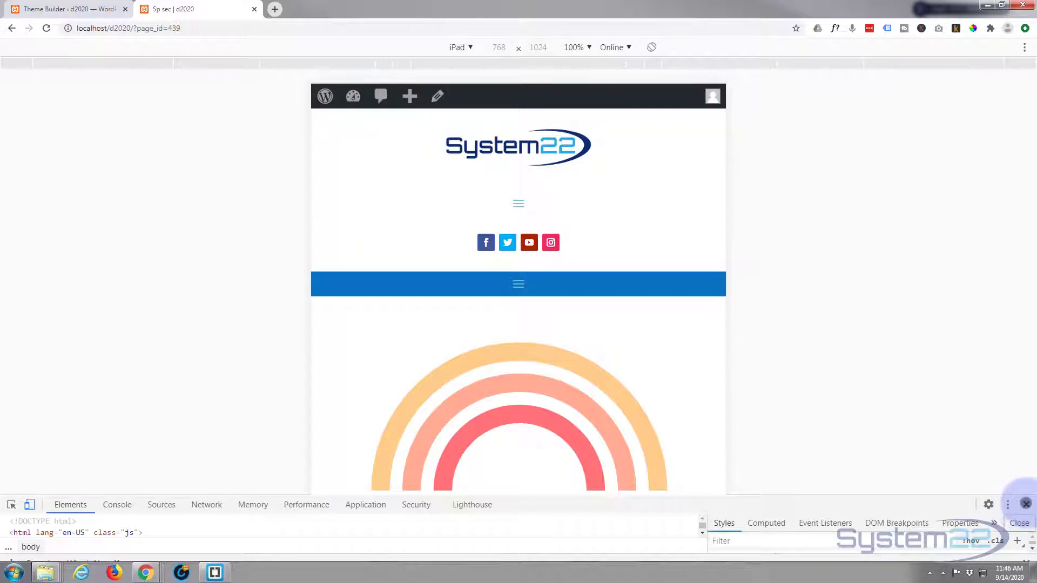
Close DevTools, enable the Visual Builder, and position the Good-Vibes-SVG folder window over the page.
{"action": "left_click", "coordinate": [1026, 504]}
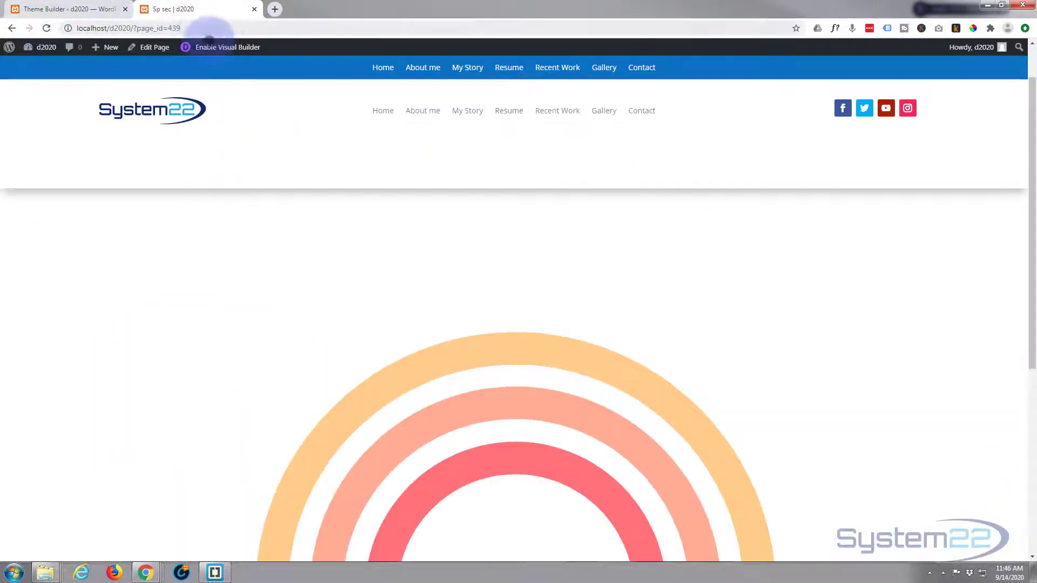
{"action": "left_click", "coordinate": [218, 47]}
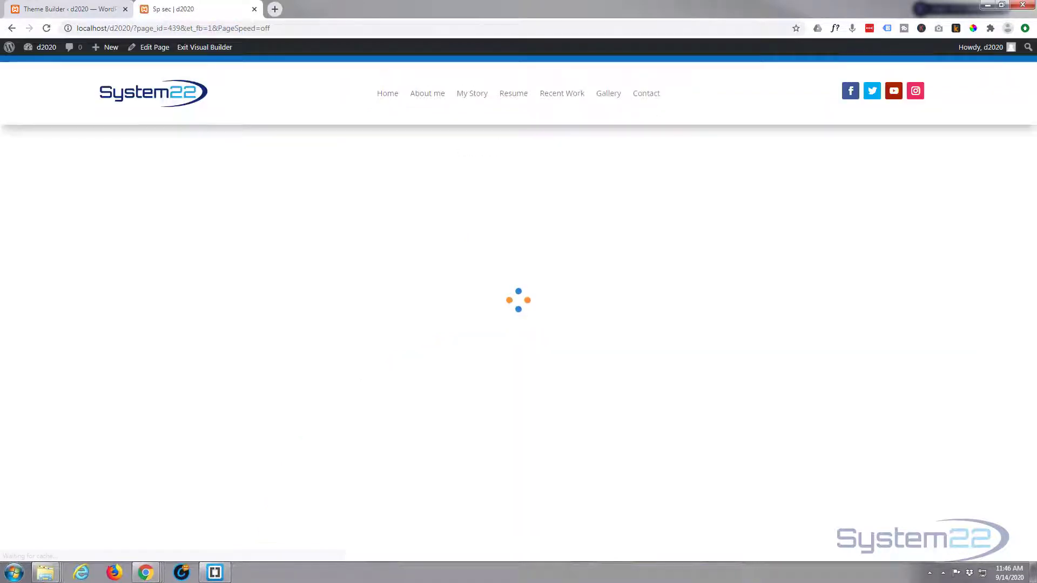
{"action": "left_click_drag", "start_coordinate": [574, 166], "coordinate": [591, 111]}
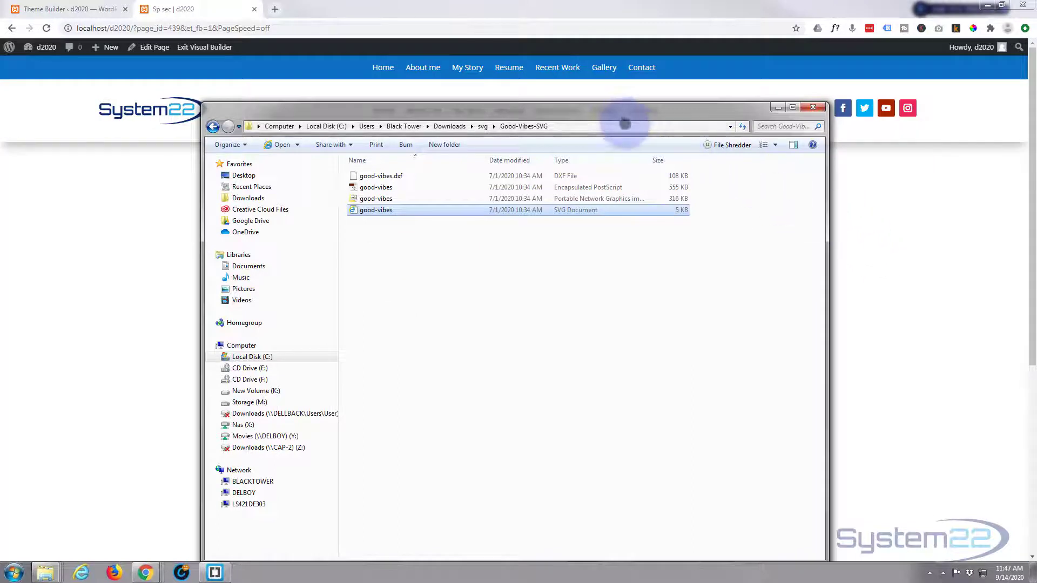
Move the folder window aside and back, then bring up actions for the good-vibes SVG file.
{"action": "left_click_drag", "start_coordinate": [624, 109], "coordinate": [0, 109]}
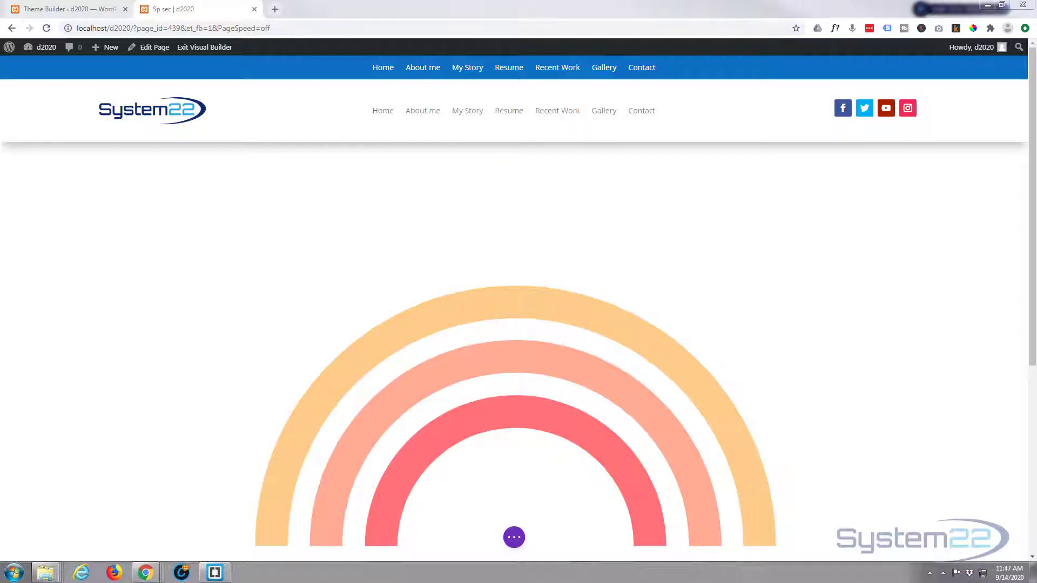
{"action": "left_click_drag", "start_coordinate": [0, 109], "coordinate": [590, 105]}
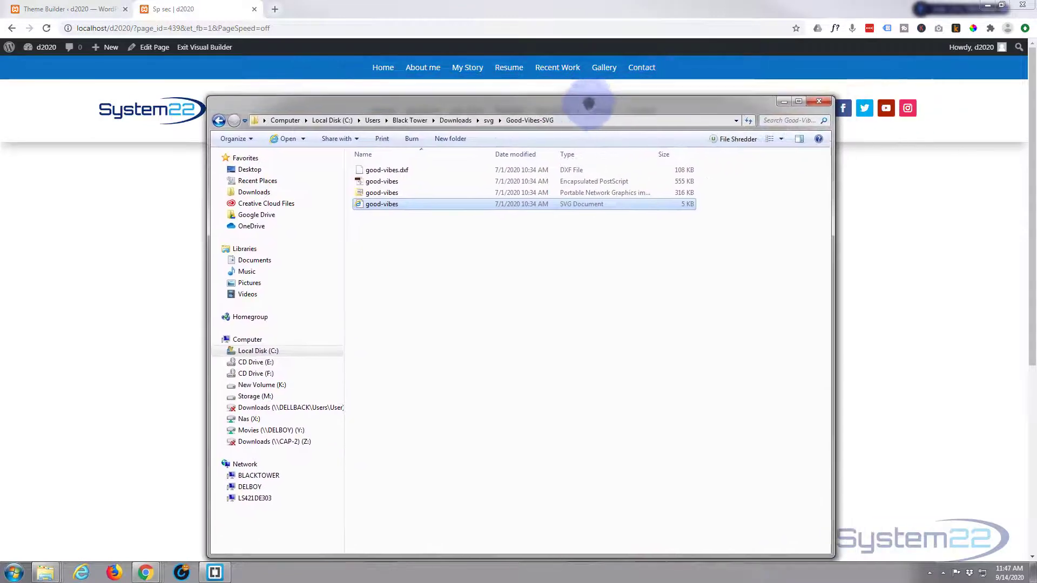
{"action": "right_click", "coordinate": [357, 204]}
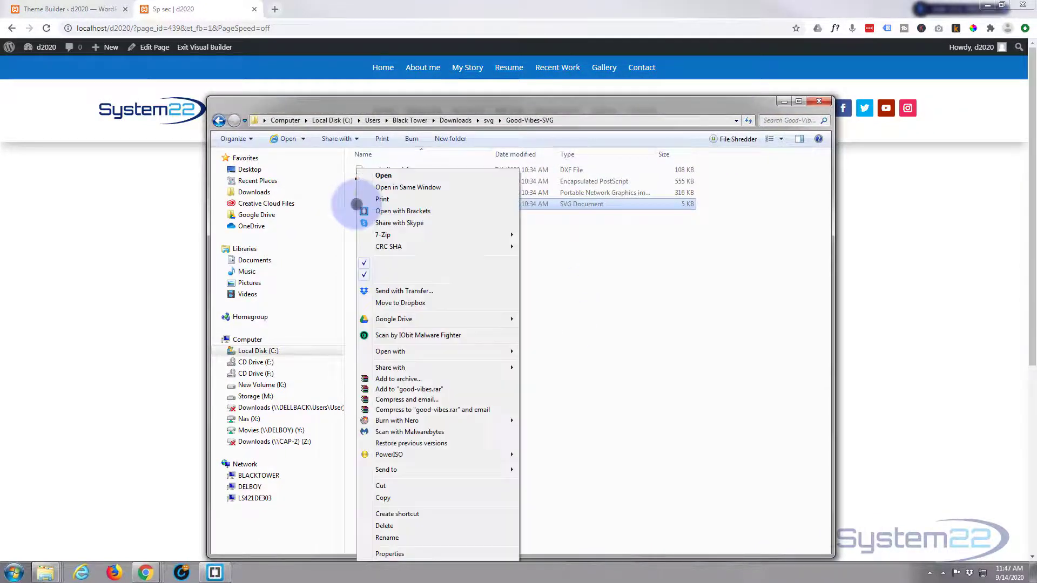
Open good-vibes.svg in Brackets, maximize it, select all 67 lines, and minimize the editor.
{"action": "left_click", "coordinate": [397, 211]}
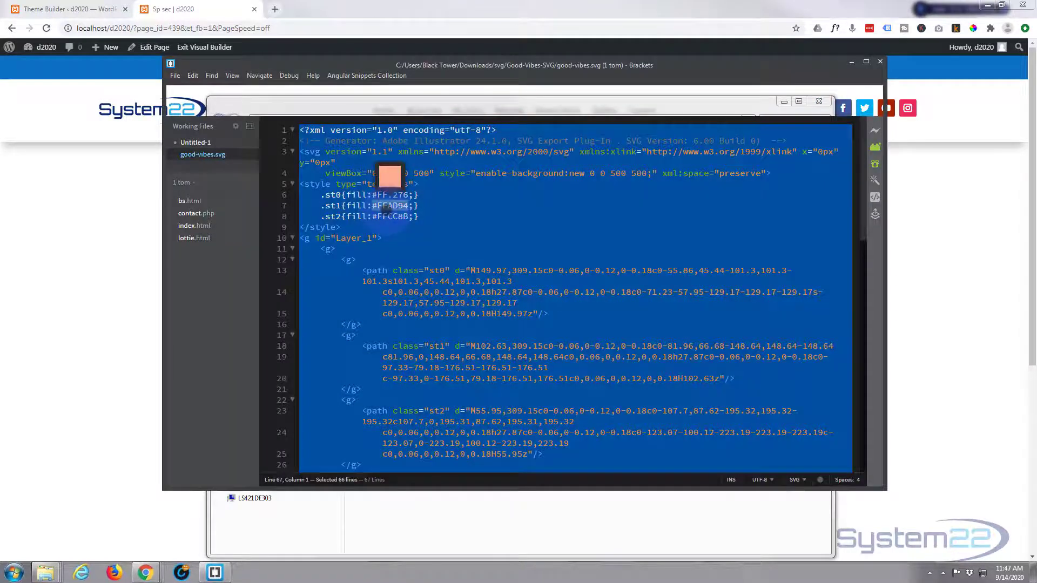
{"action": "left_click", "coordinate": [497, 259]}
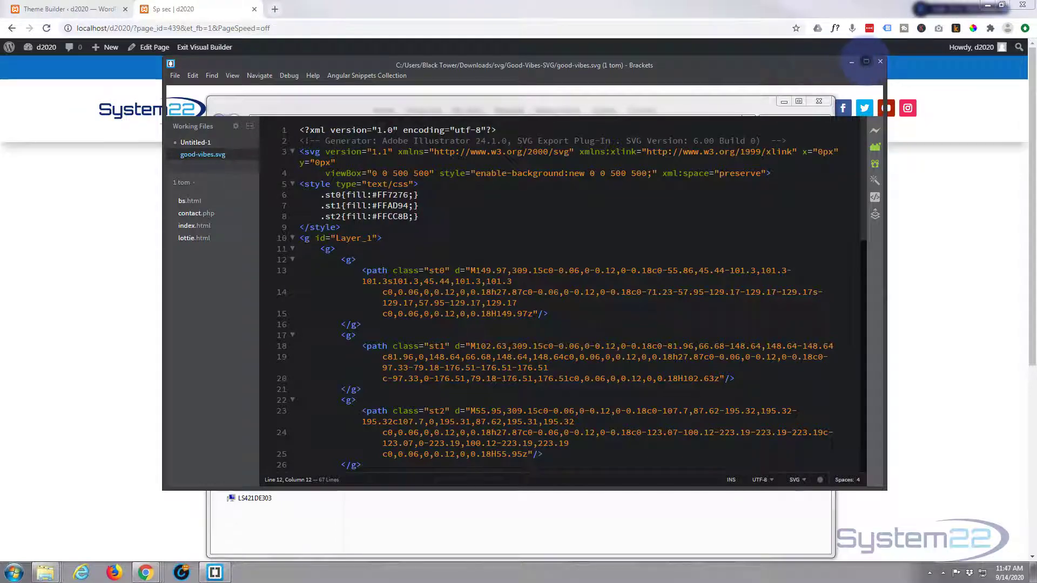
{"action": "left_click", "coordinate": [866, 61]}
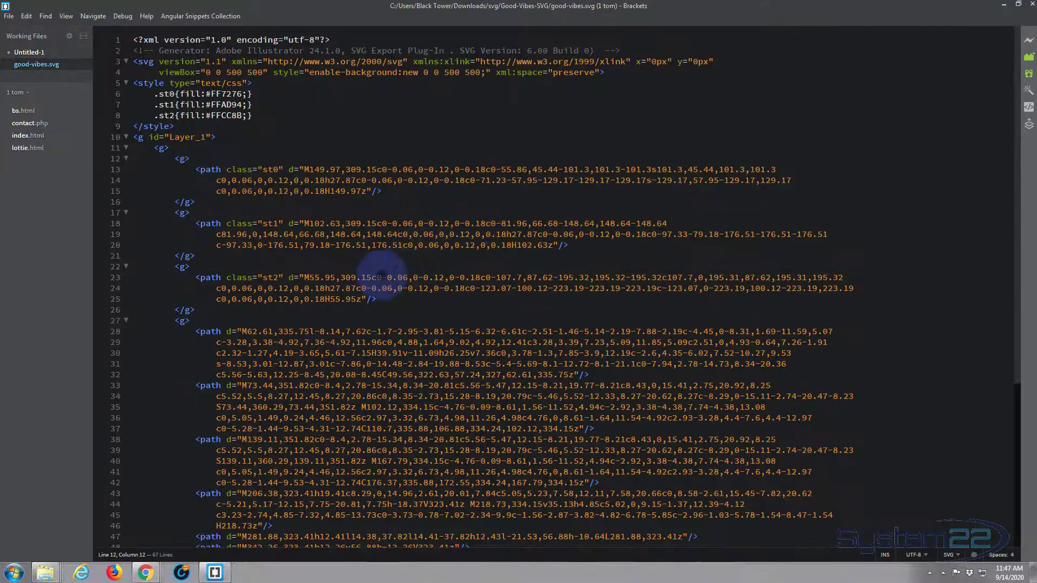
{"action": "scroll", "coordinate": [384, 281], "scroll_direction": "down", "scroll_amount": 3}
{"action": "scroll", "coordinate": [382, 277], "scroll_direction": "down", "scroll_amount": 3}
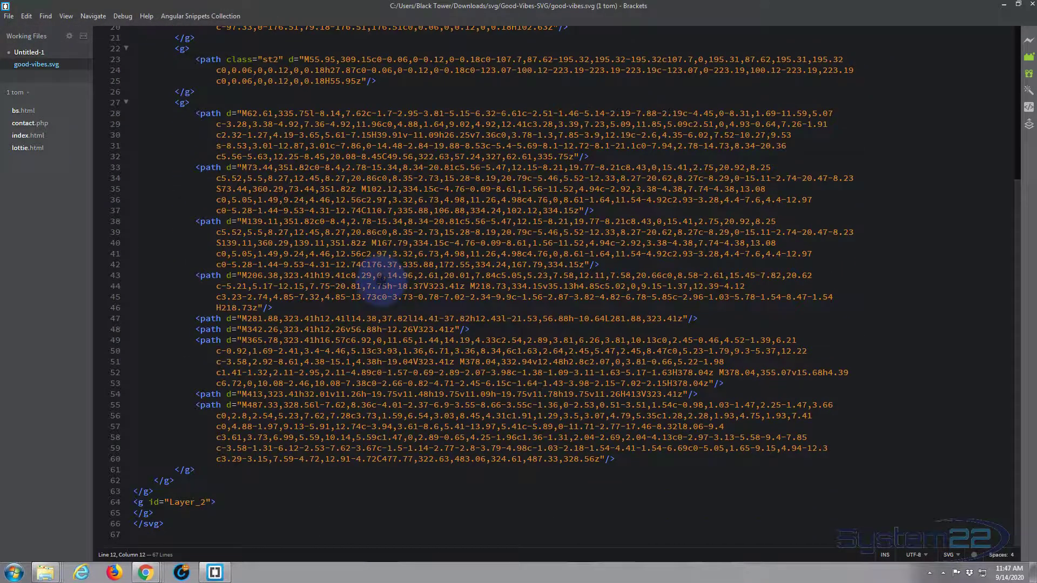
{"action": "scroll", "coordinate": [383, 287], "scroll_direction": "up", "scroll_amount": 6}
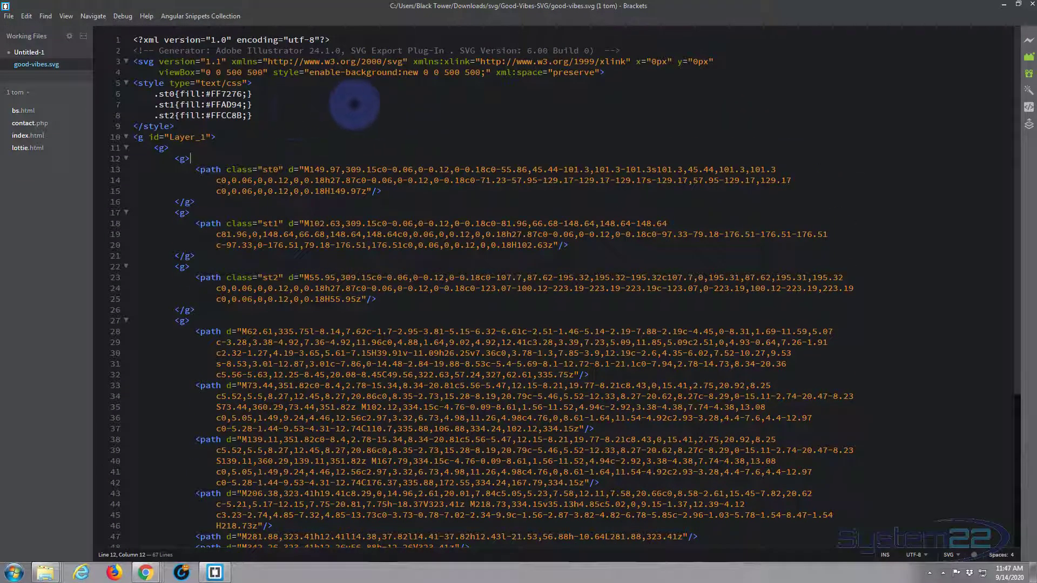
{"action": "key", "text": "ctrl+a"}
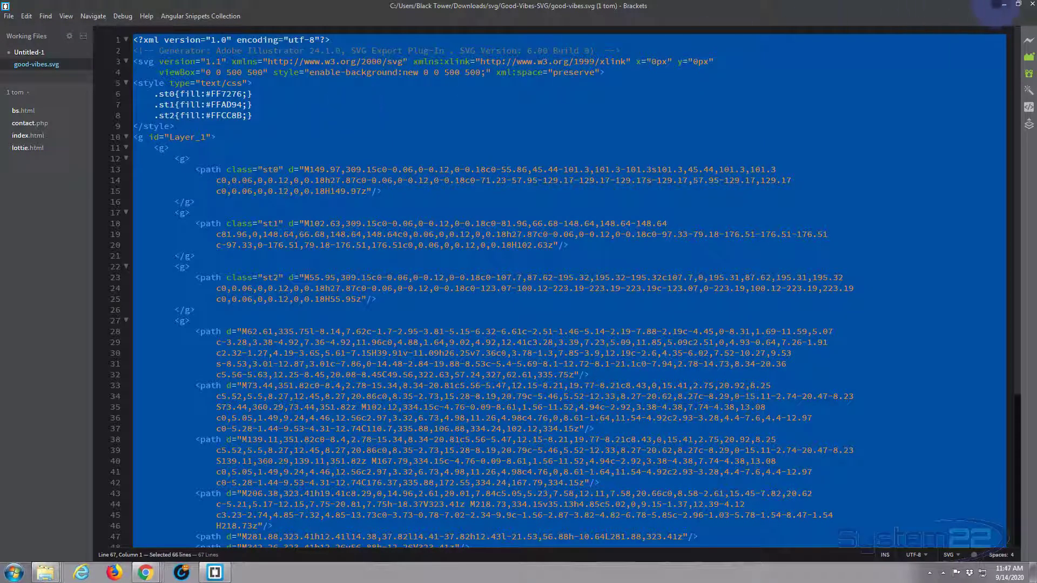
{"action": "left_click", "coordinate": [1004, 5]}
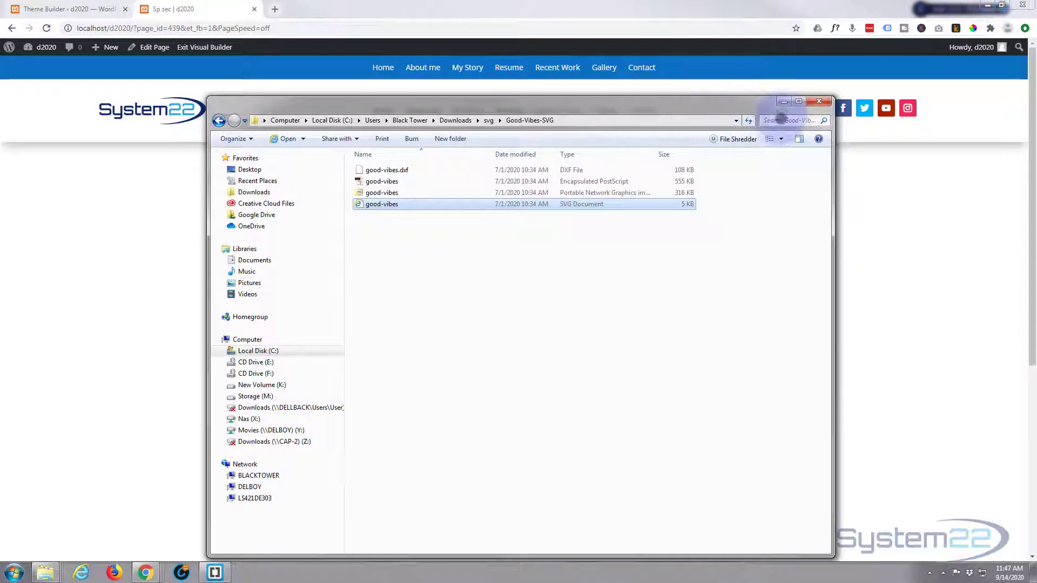
Delete the rainbow image module and insert an empty Code module into the row.
{"action": "left_click", "coordinate": [783, 102]}
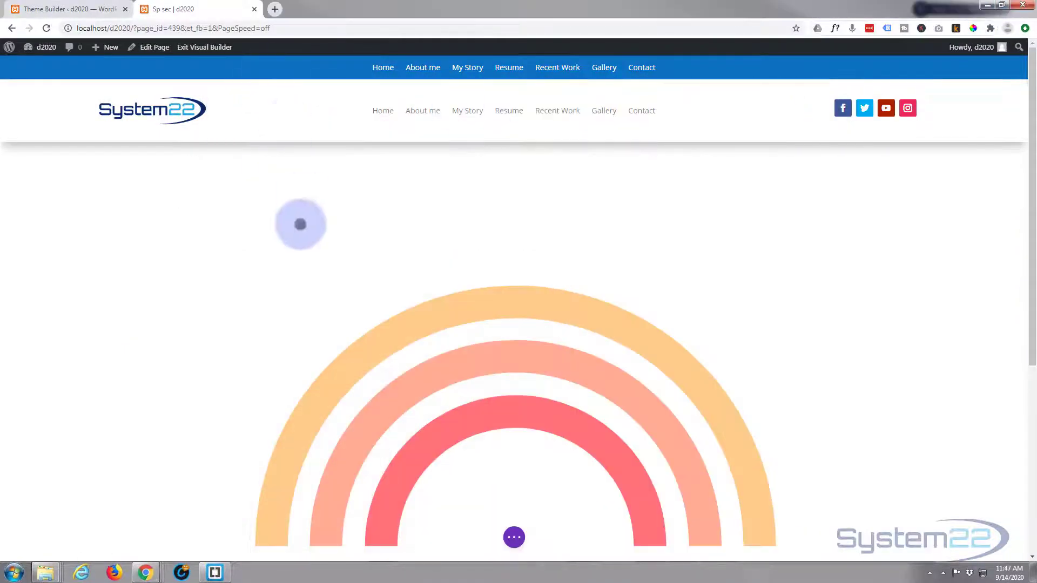
{"action": "scroll", "coordinate": [297, 225], "scroll_direction": "down", "scroll_amount": 2}
{"action": "scroll", "coordinate": [301, 225], "scroll_direction": "down", "scroll_amount": 1}
{"action": "scroll", "coordinate": [302, 225], "scroll_direction": "up", "scroll_amount": 1}
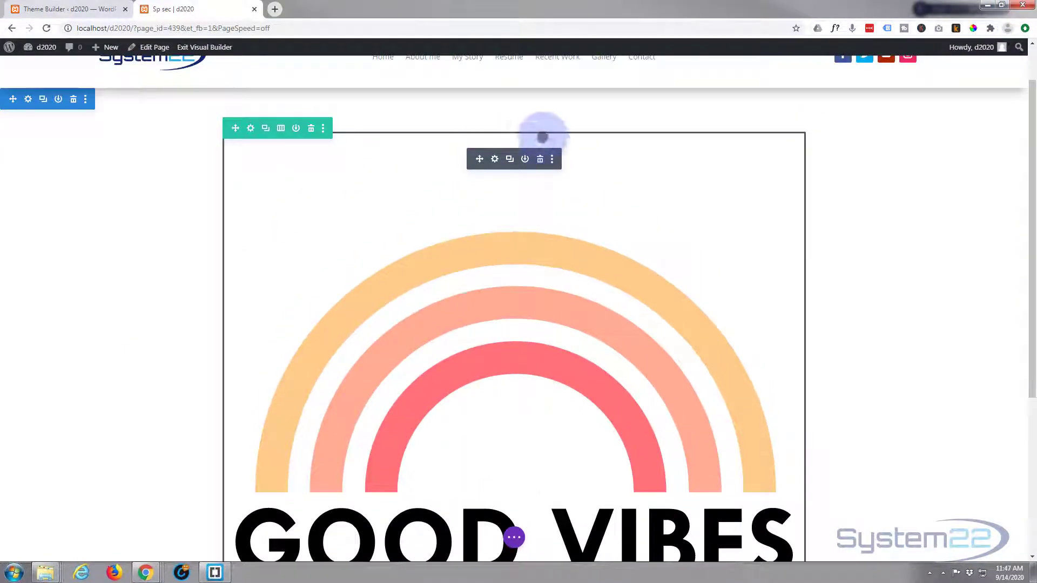
{"action": "left_click", "coordinate": [539, 158]}
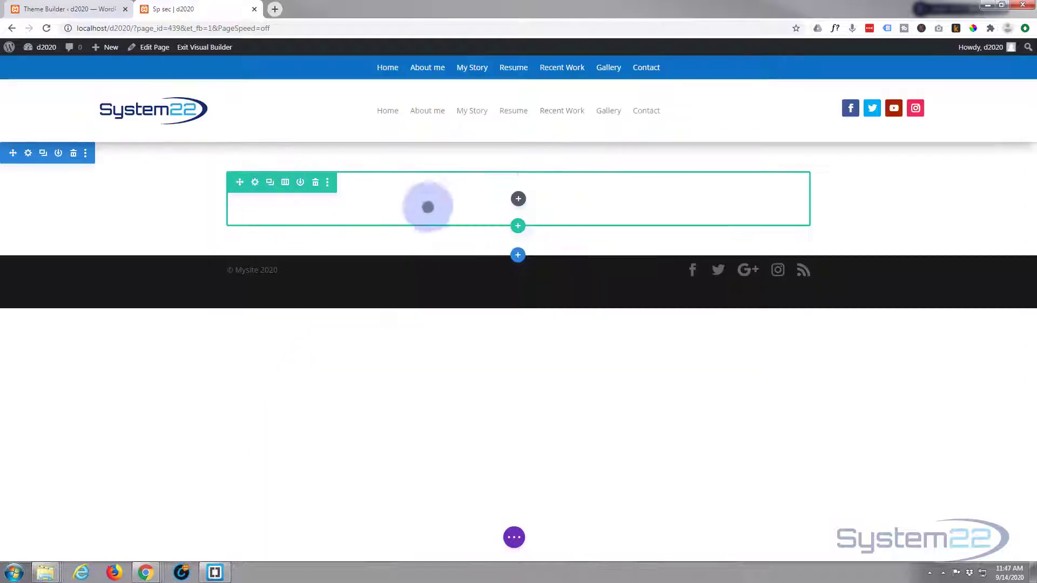
{"action": "left_click", "coordinate": [518, 199]}
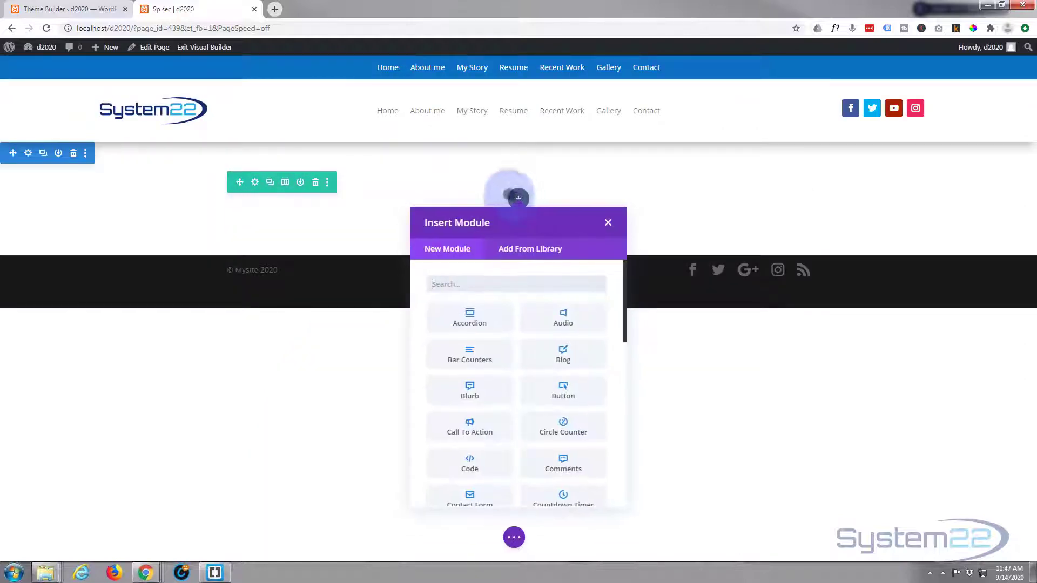
{"action": "left_click", "coordinate": [468, 458]}
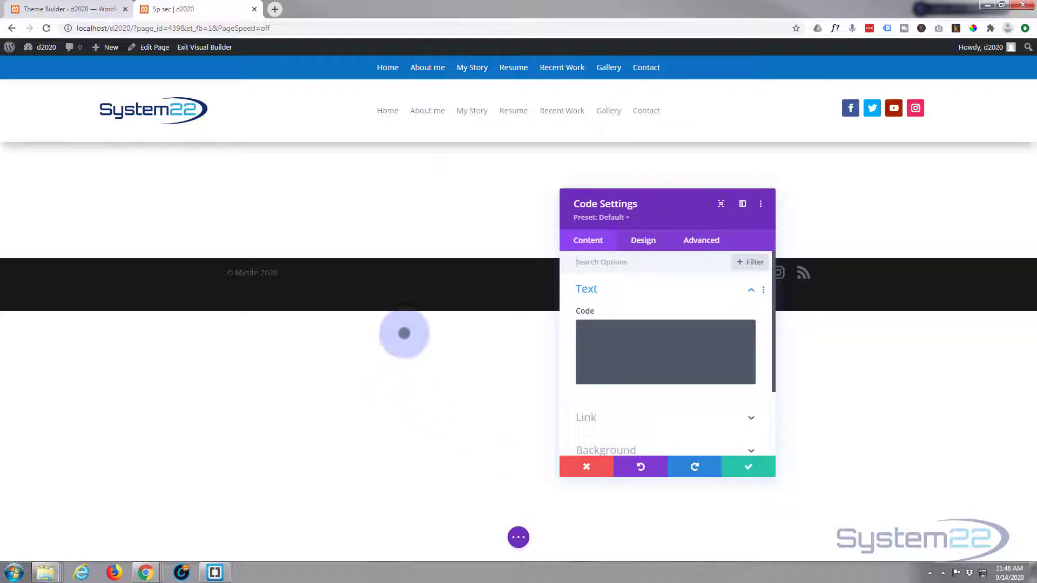
Paste the good-vibes SVG markup into the Code box, dock the panel left, and save.
{"action": "left_click", "coordinate": [579, 328]}
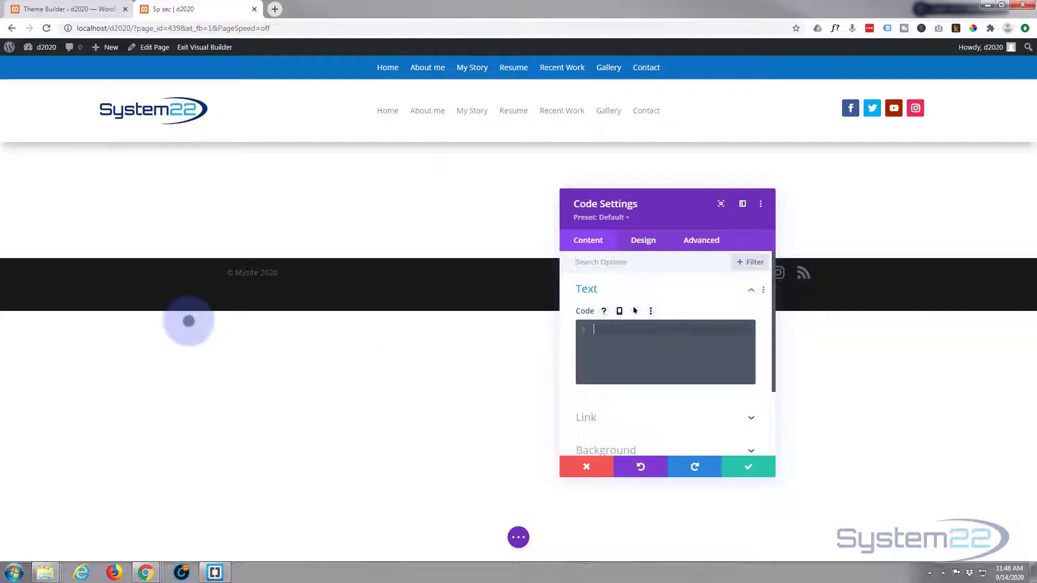
{"action": "key", "text": "ctrl+v"}
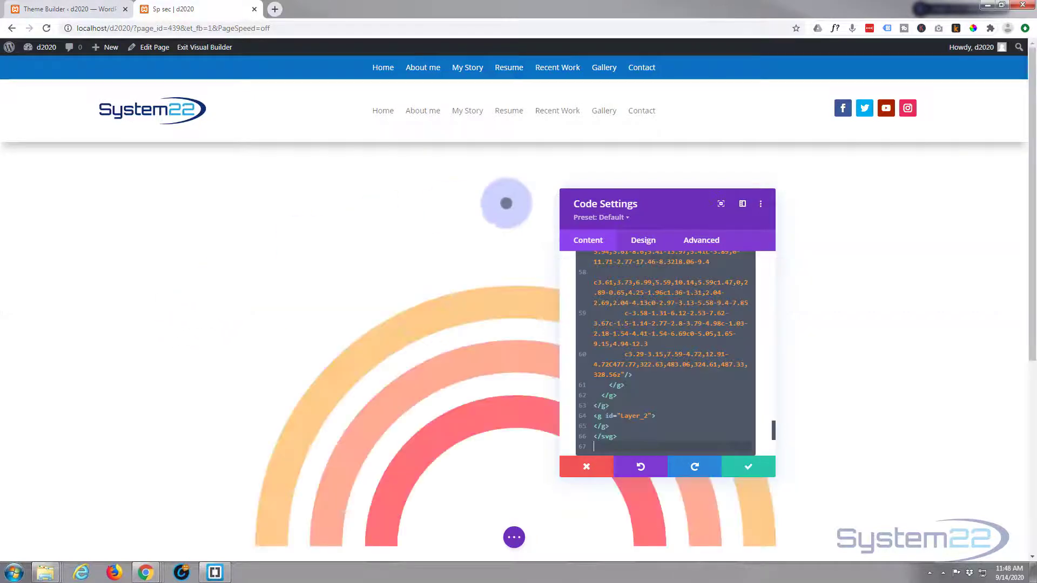
{"action": "left_click_drag", "start_coordinate": [621, 204], "coordinate": [11, 205]}
{"action": "scroll", "coordinate": [332, 322], "scroll_direction": "down", "scroll_amount": 3}
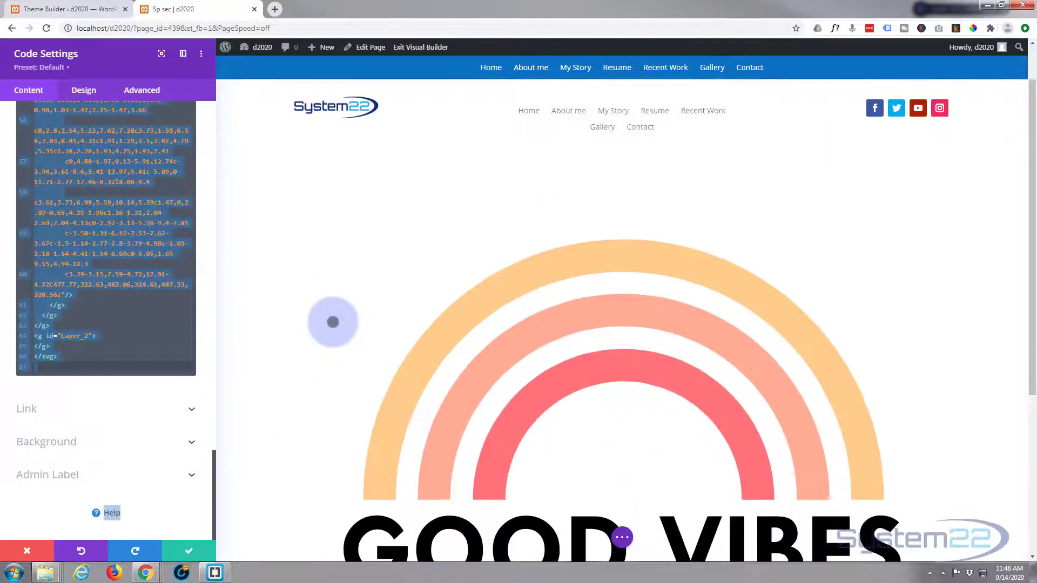
{"action": "scroll", "coordinate": [332, 322], "scroll_direction": "down", "scroll_amount": 1}
{"action": "scroll", "coordinate": [559, 312], "scroll_direction": "up", "scroll_amount": 2}
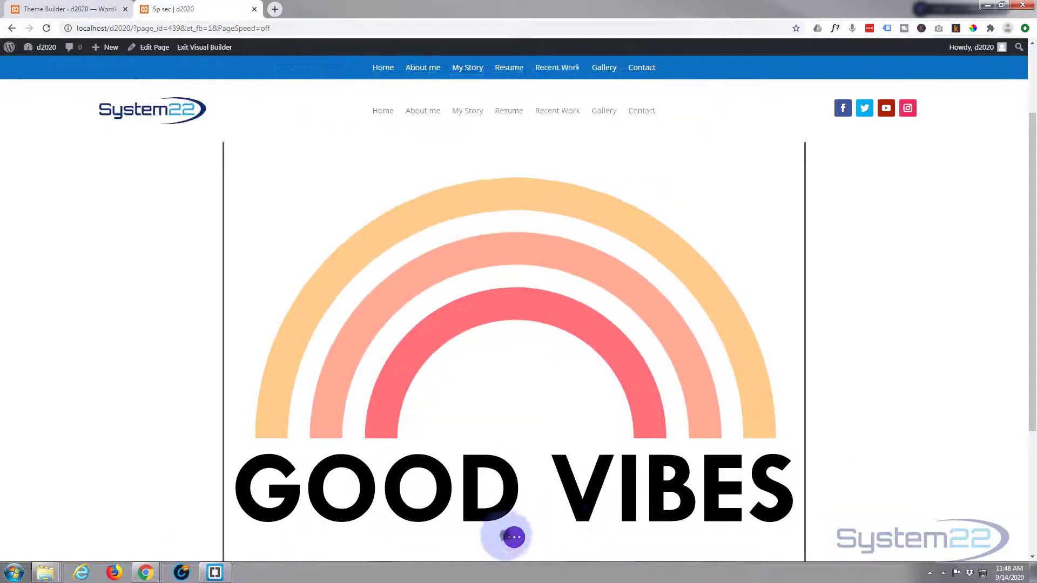
{"action": "left_click", "coordinate": [515, 537]}
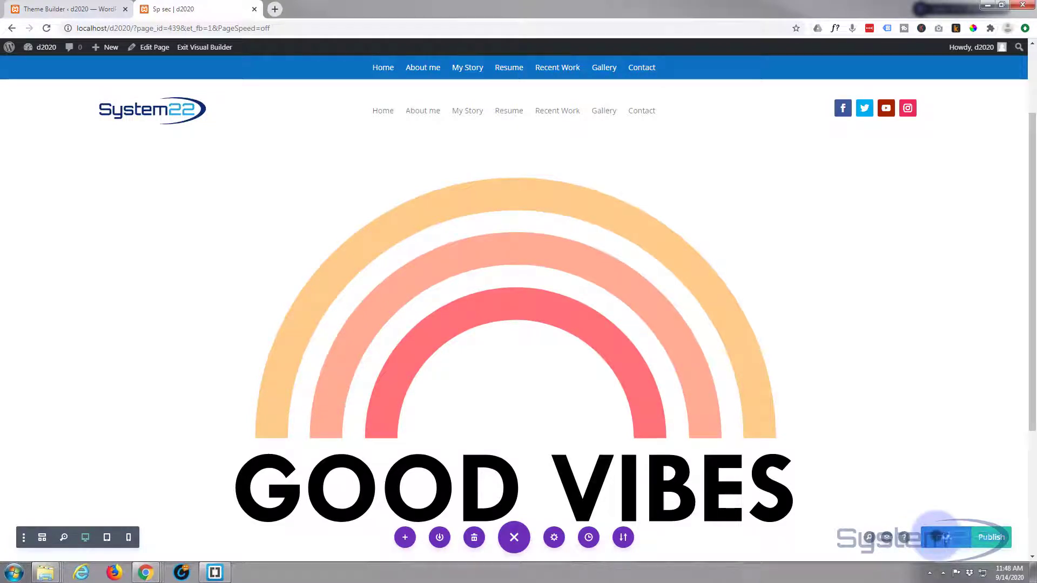
Exit the Visual Builder, check the rainbow and GOOD VIBES graphic on the page, and return to Brackets.
{"action": "left_click", "coordinate": [204, 47]}
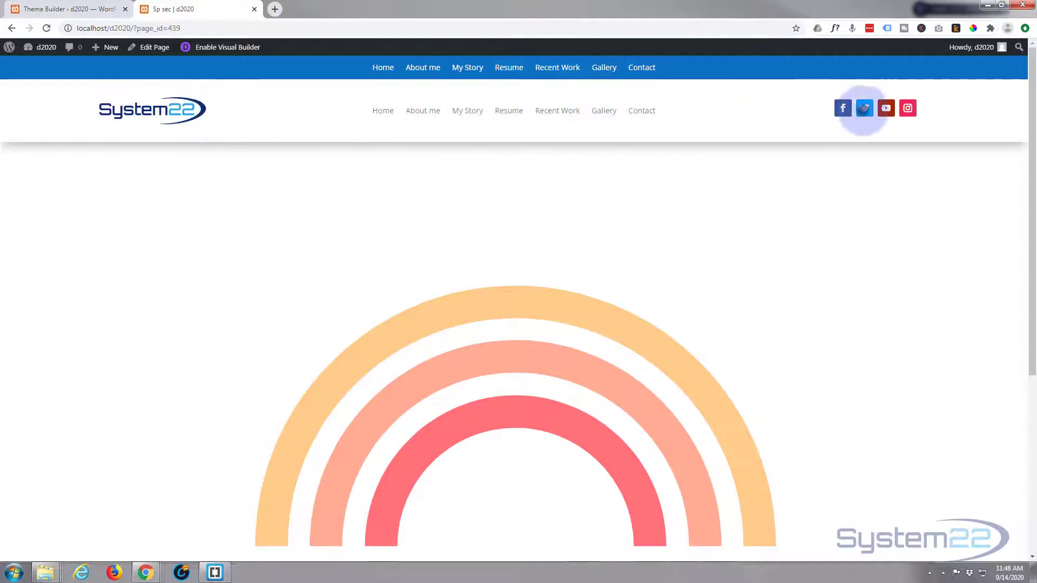
{"action": "scroll", "coordinate": [315, 197], "scroll_direction": "down", "scroll_amount": 4}
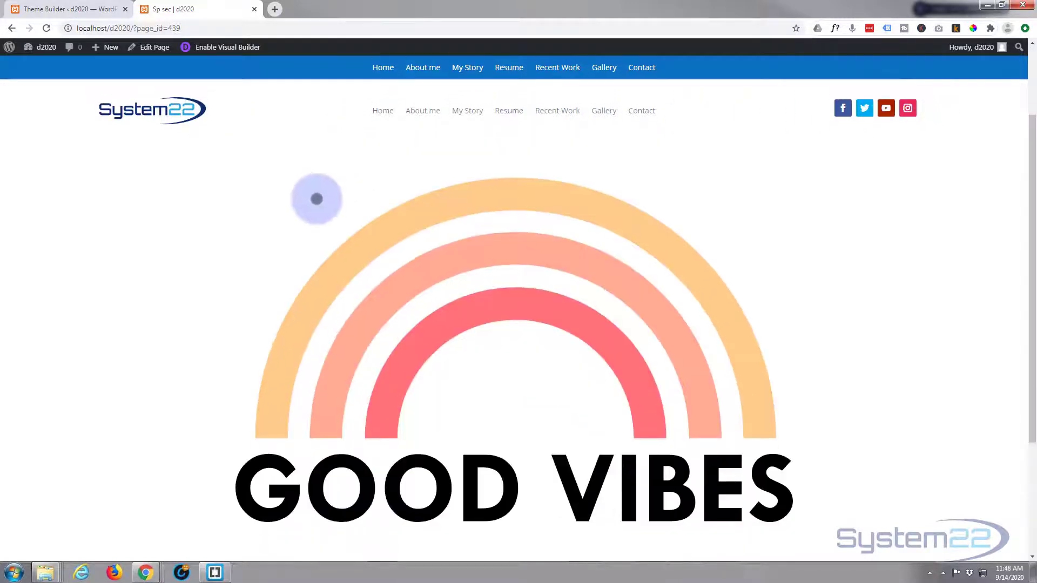
{"action": "scroll", "coordinate": [316, 198], "scroll_direction": "down", "scroll_amount": 2}
{"action": "scroll", "coordinate": [308, 216], "scroll_direction": "up", "scroll_amount": 3}
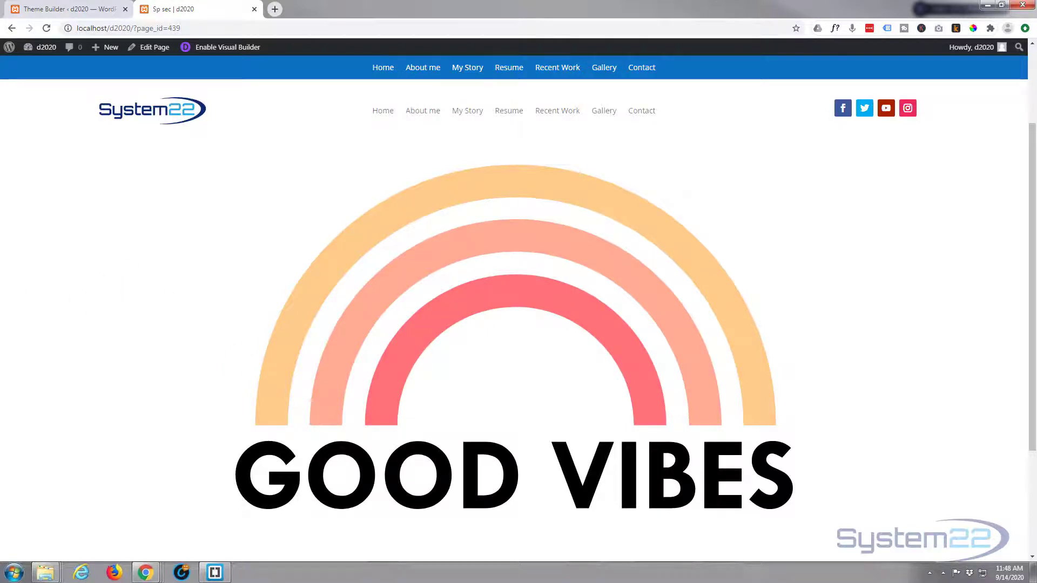
{"action": "left_click", "coordinate": [243, 571]}
{"action": "left_click", "coordinate": [154, 266]}
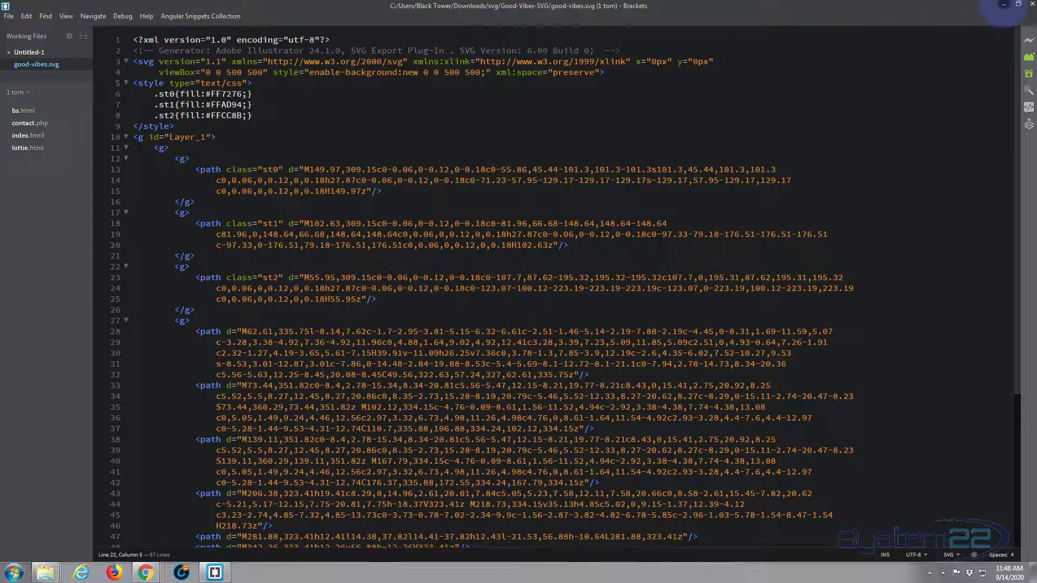
{"action": "left_click", "coordinate": [1003, 4]}
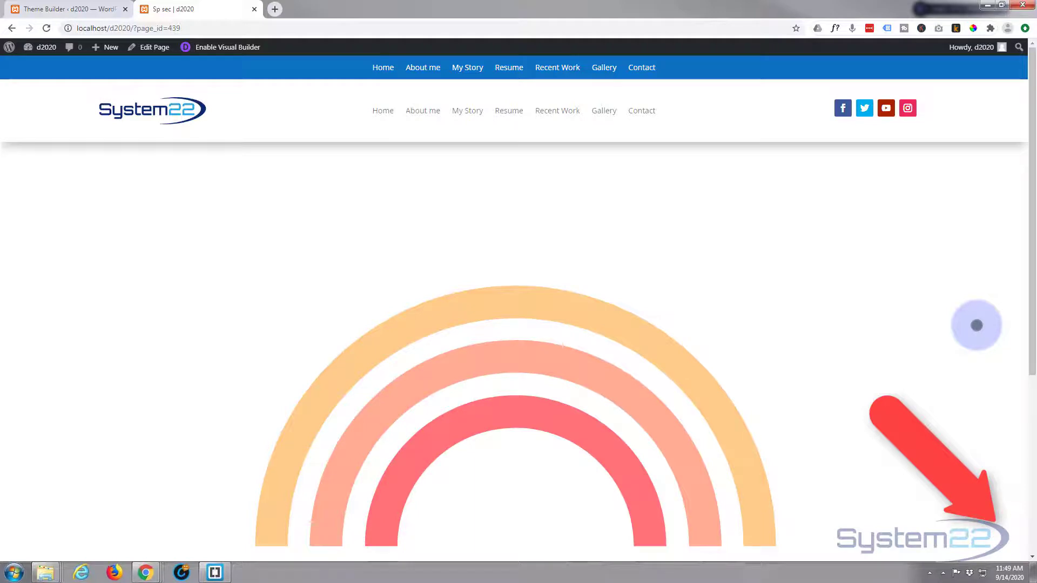
{"action": "scroll", "coordinate": [976, 325], "scroll_direction": "down", "scroll_amount": 2}
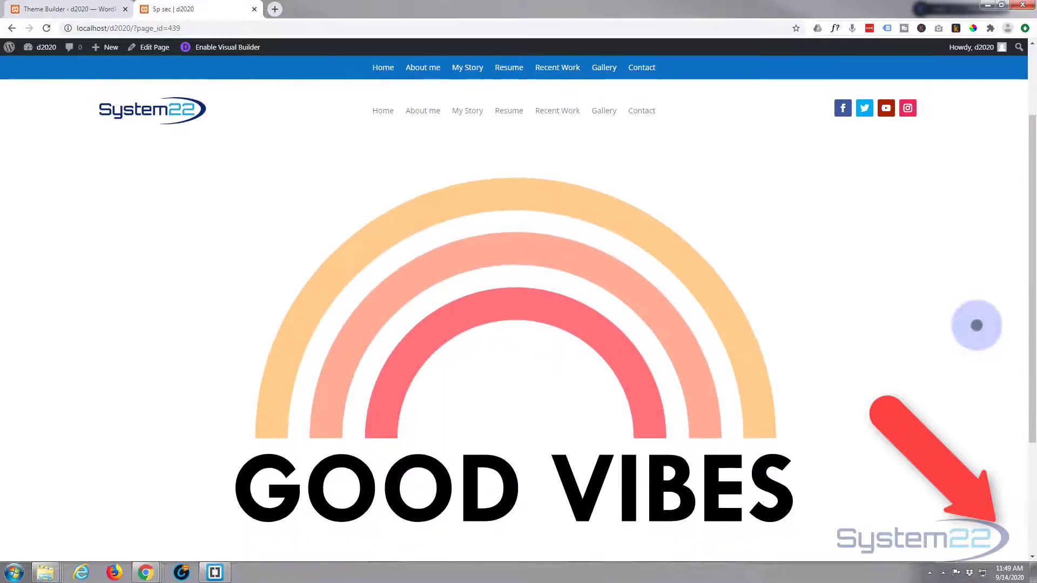
{"action": "scroll", "coordinate": [977, 325], "scroll_direction": "down", "scroll_amount": 1}
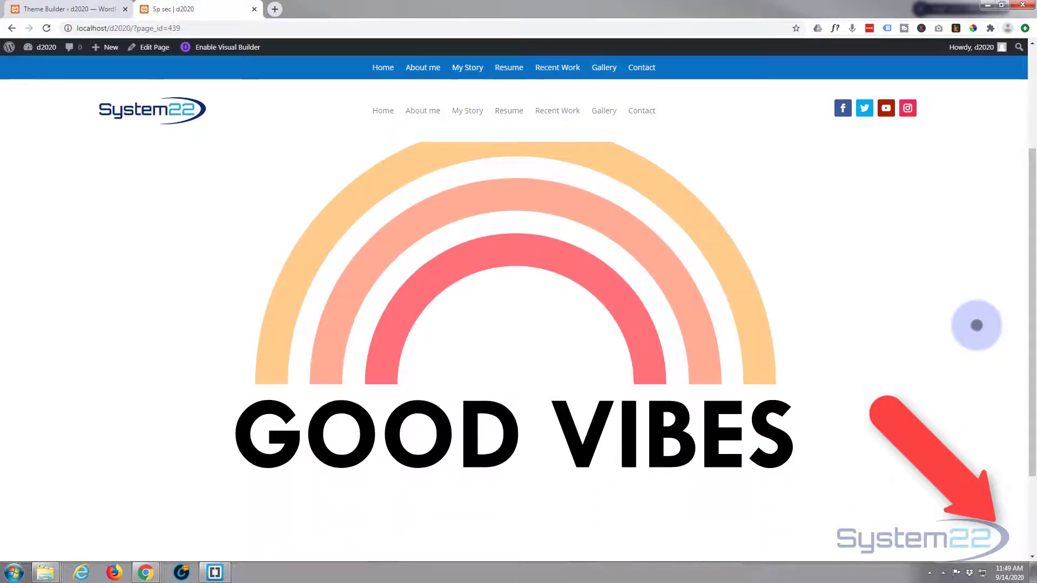